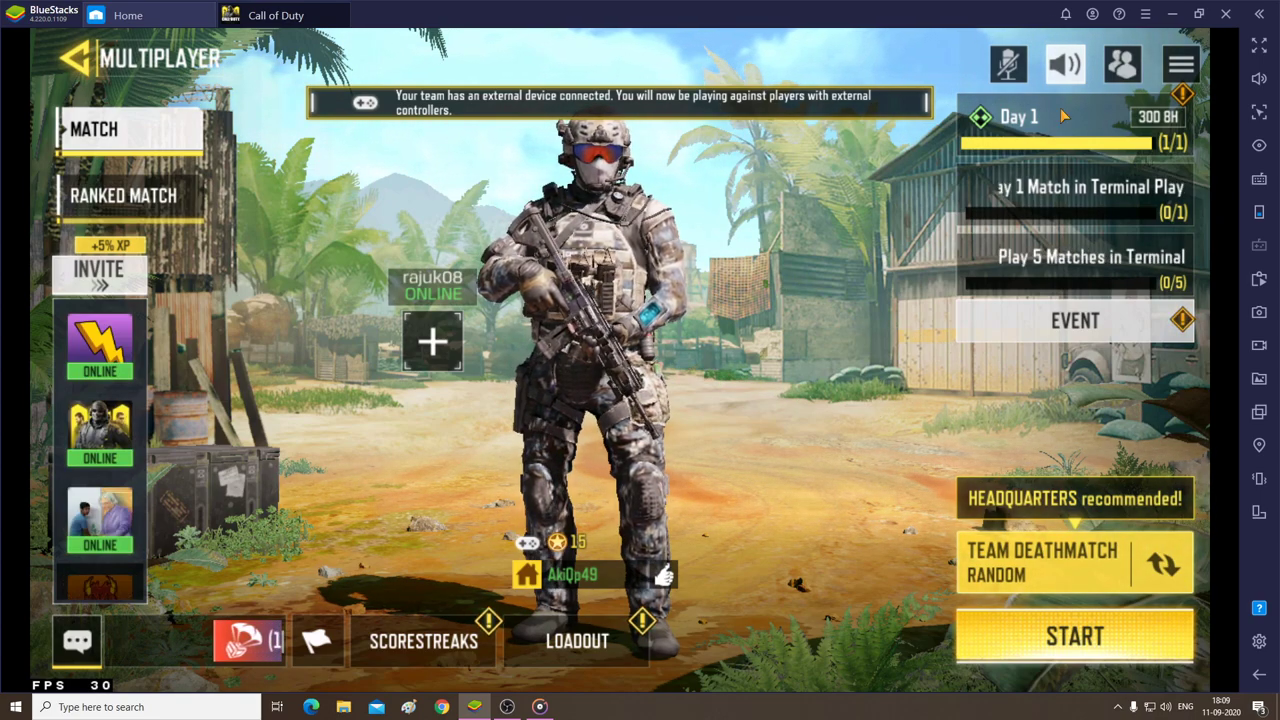
Check the control settings for MP mode in the game's settings and return to the multiplayer lobby.
click(1180, 66)
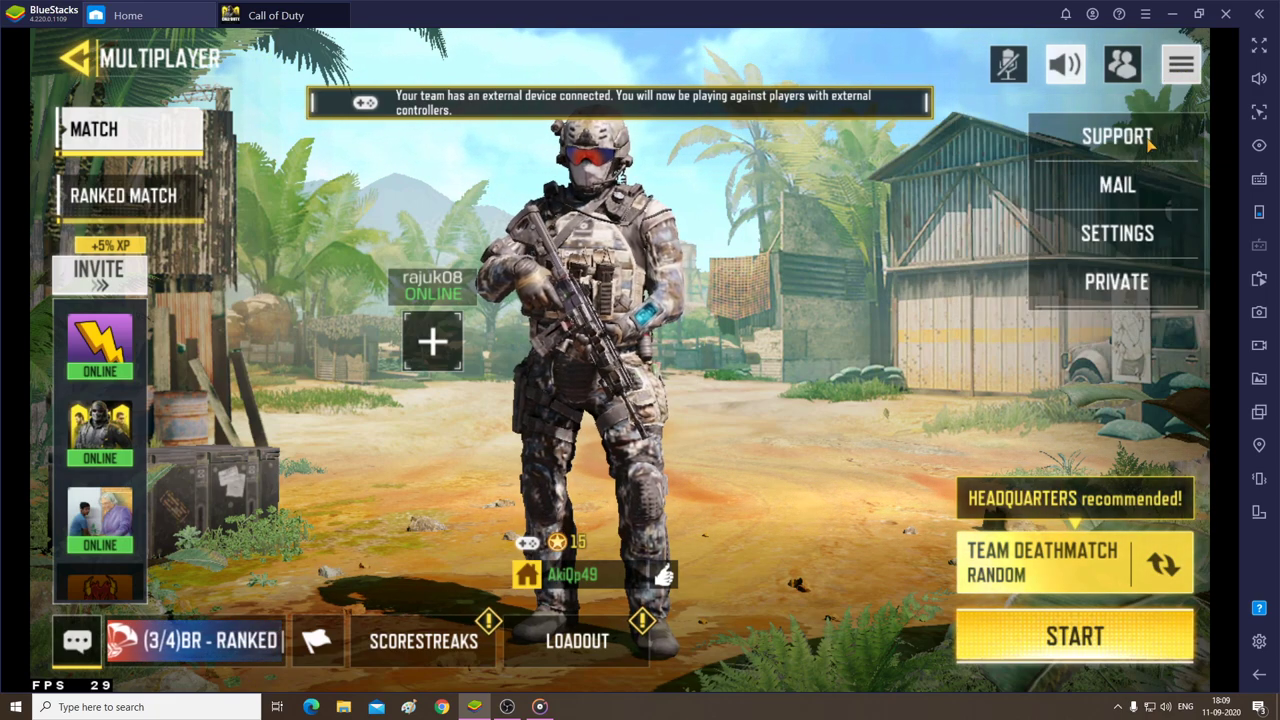
click(1113, 236)
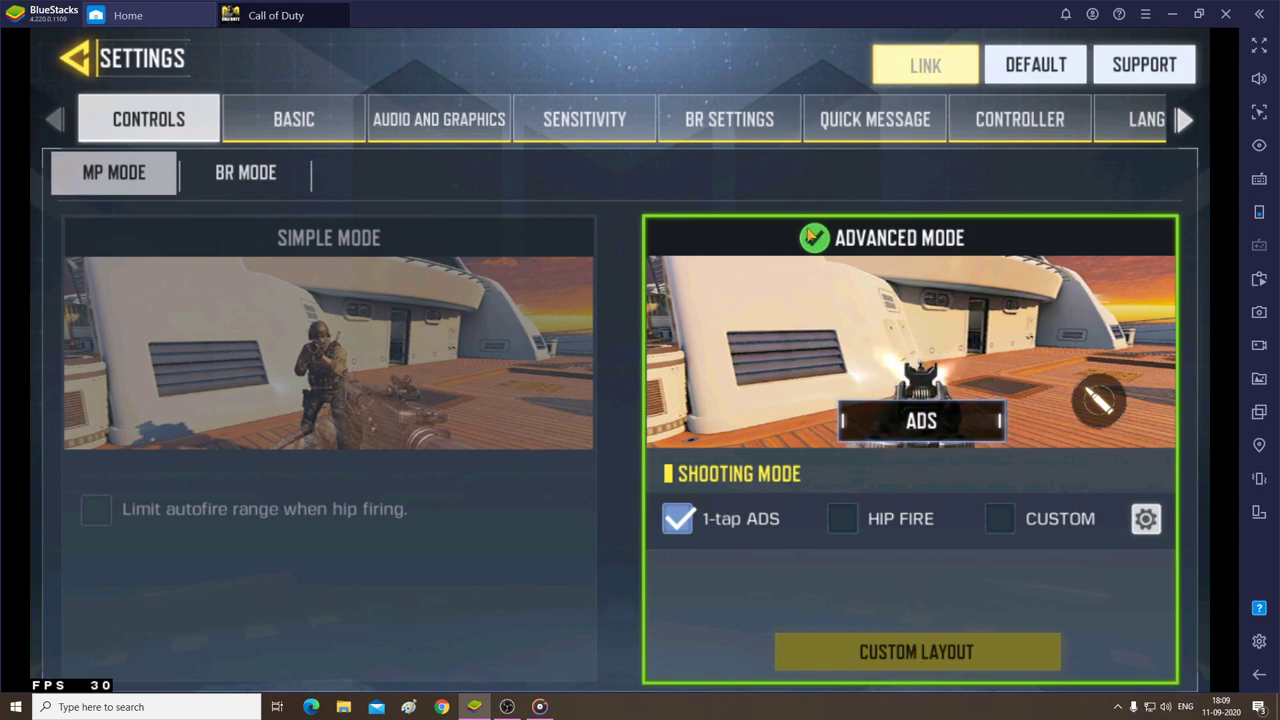
click(75, 58)
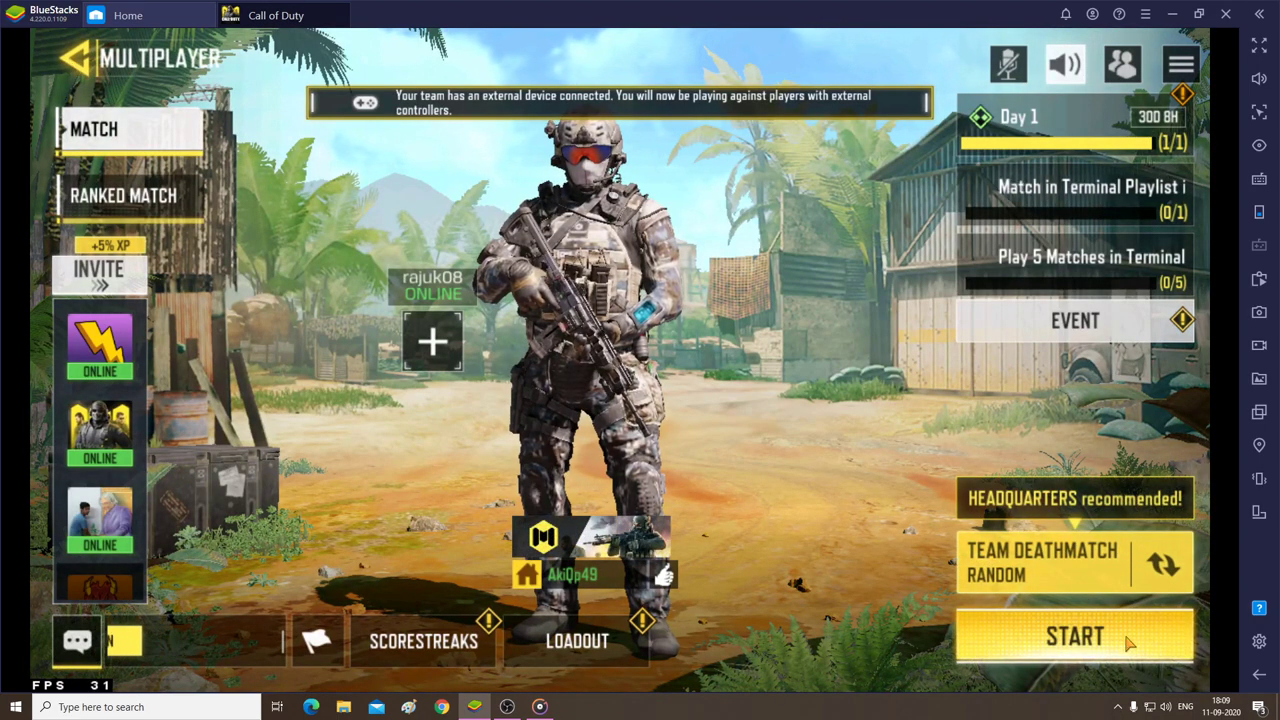
Start a Random Team Deathmatch match.
click(1103, 640)
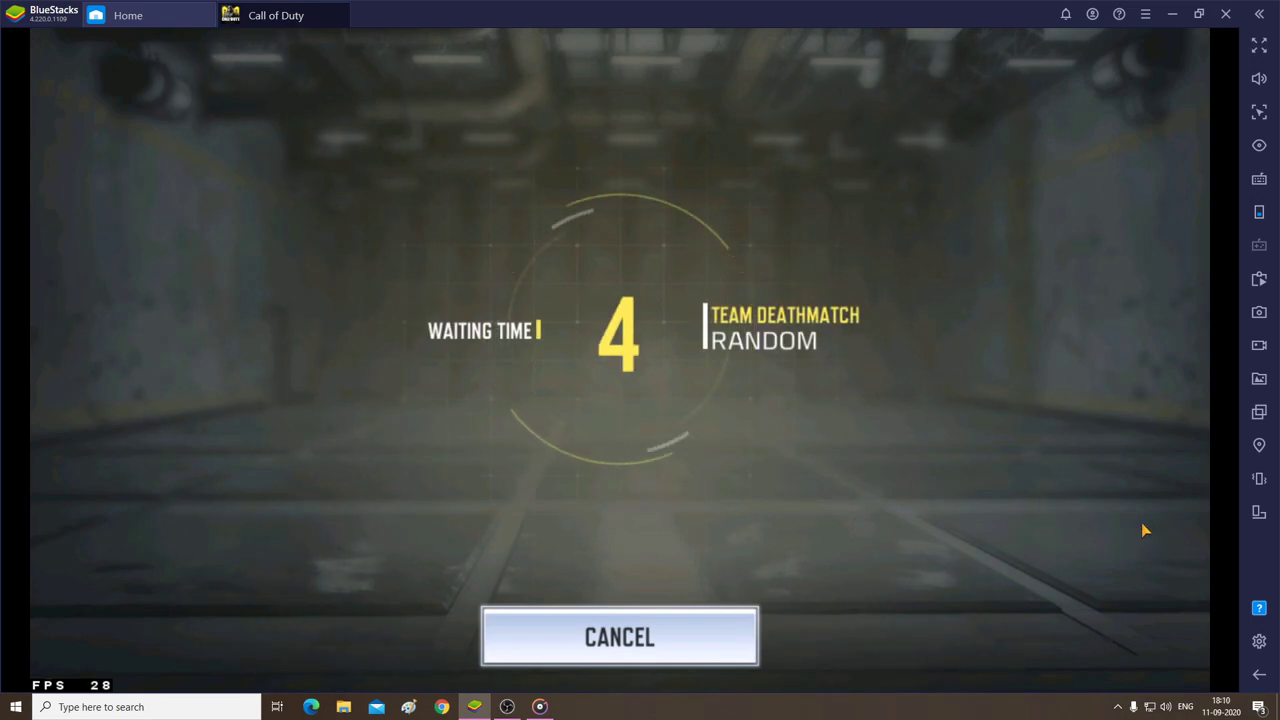
key(super+Down)
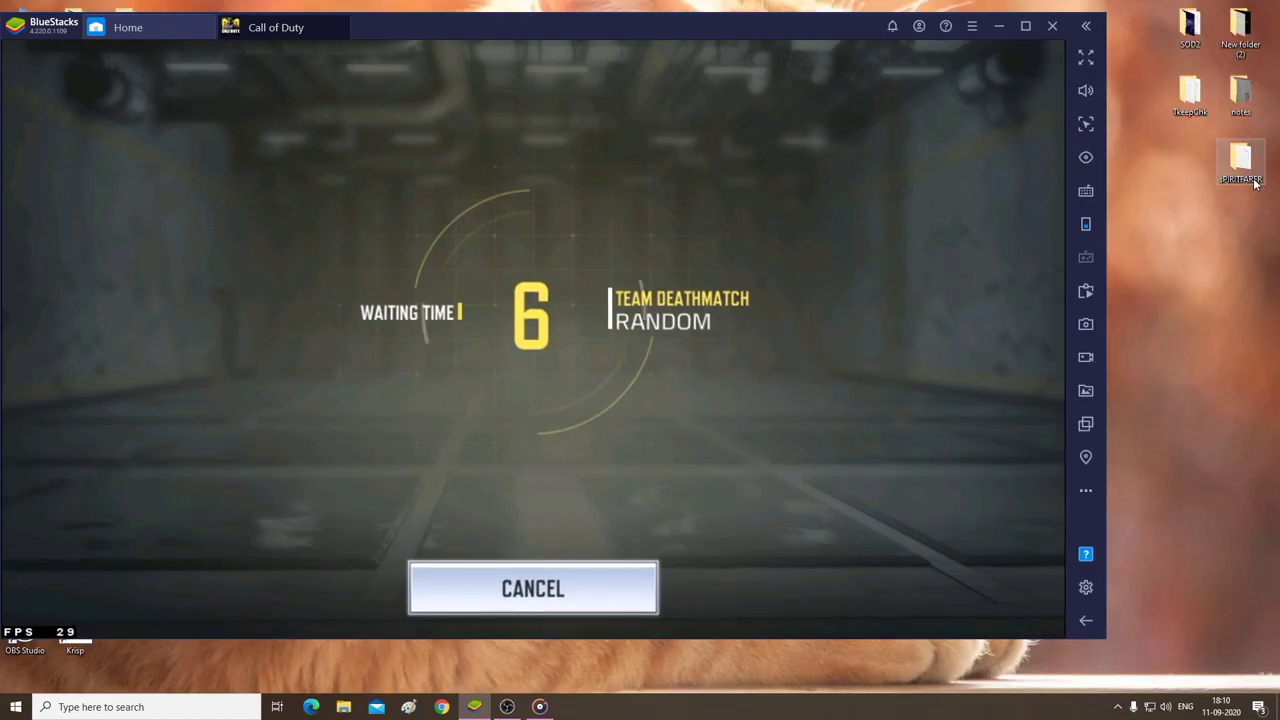
key(ctrl+shift+a)
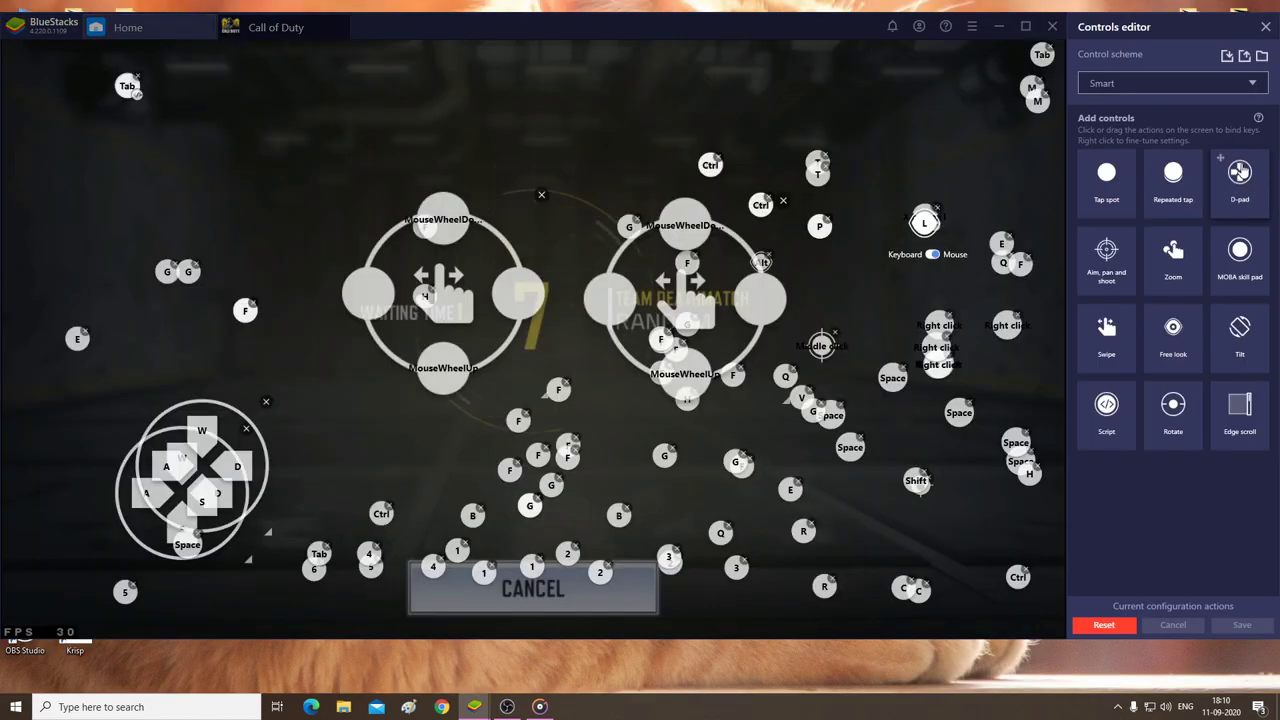
click(1264, 25)
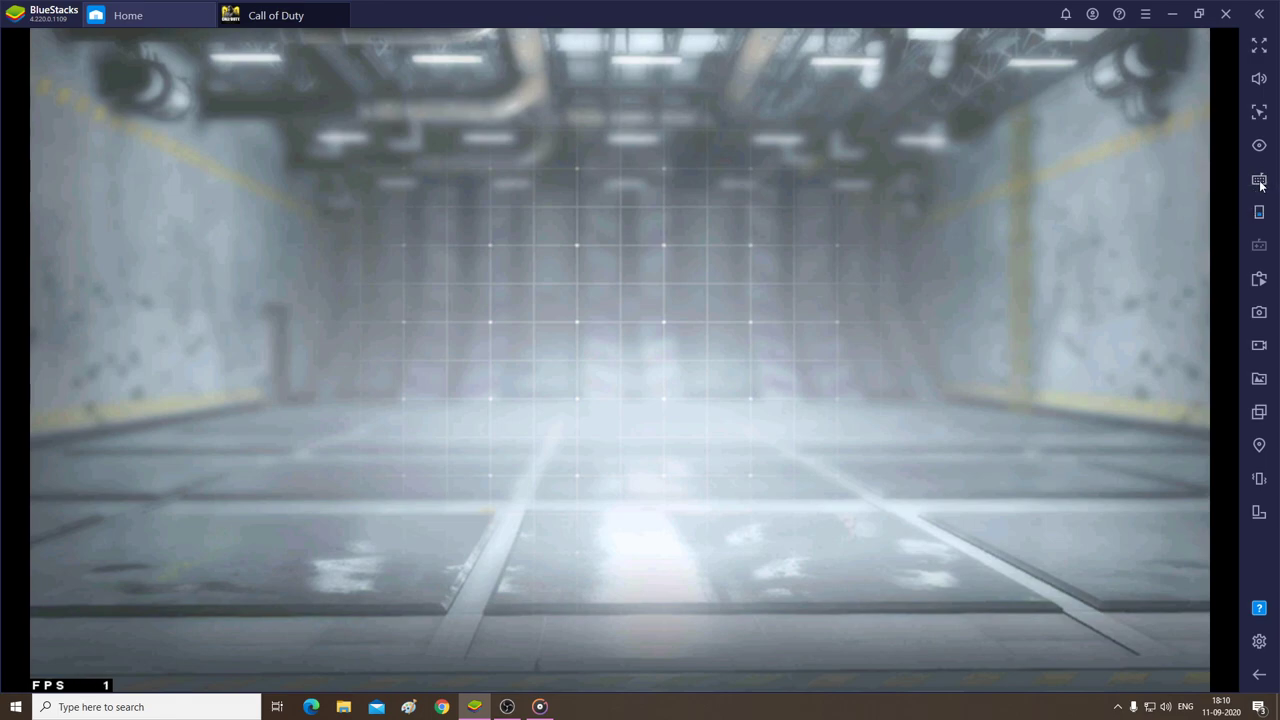
Open the controls editor and switch the control scheme from Smart to Multiplayer.
click(1261, 185)
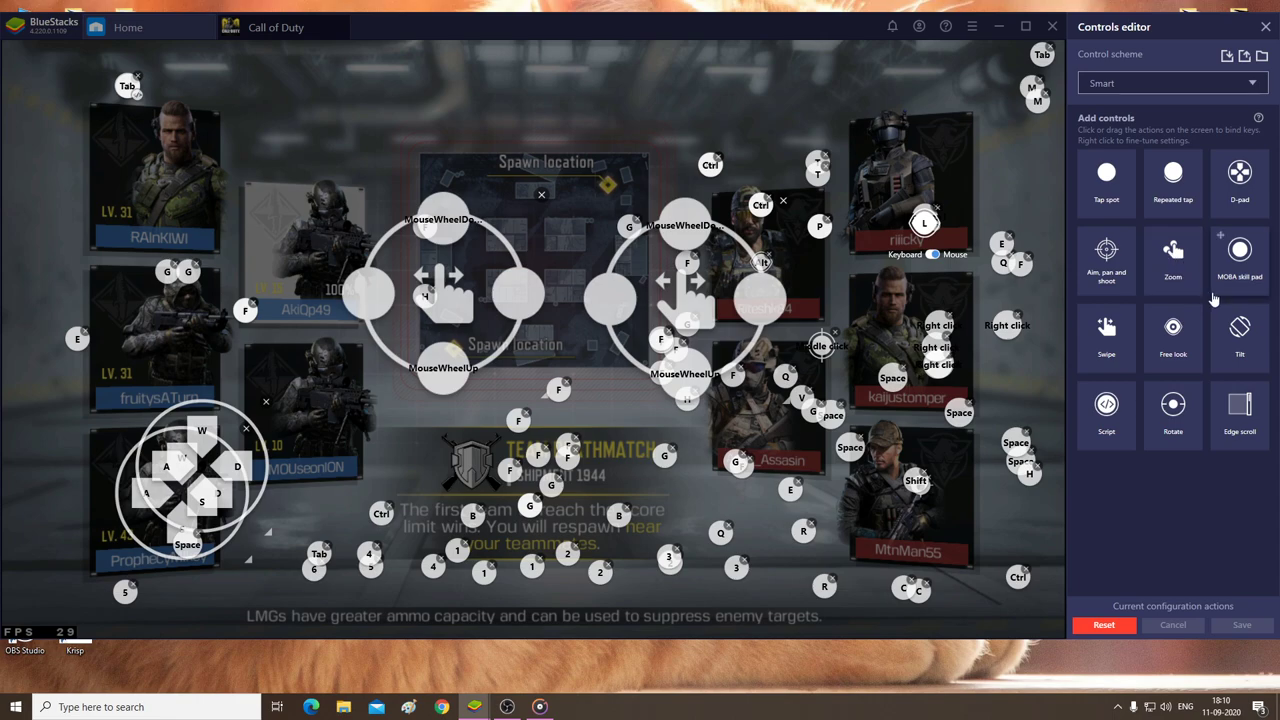
click(1149, 83)
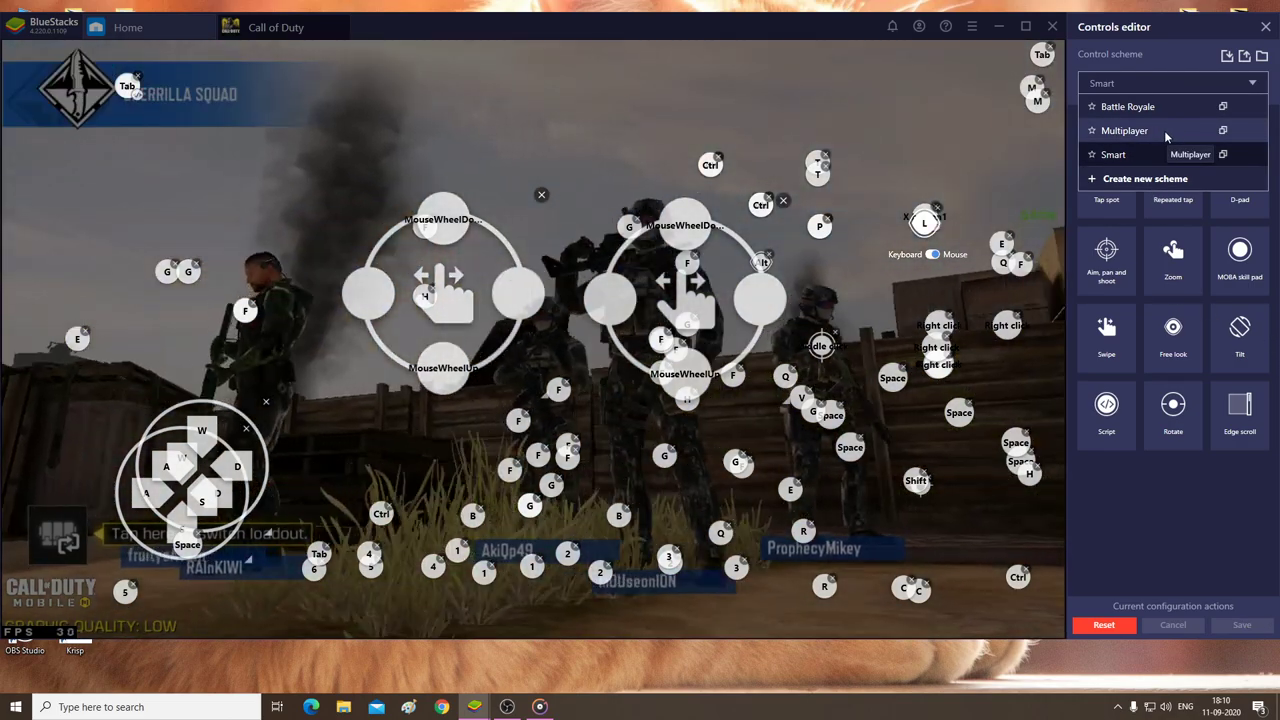
click(1124, 130)
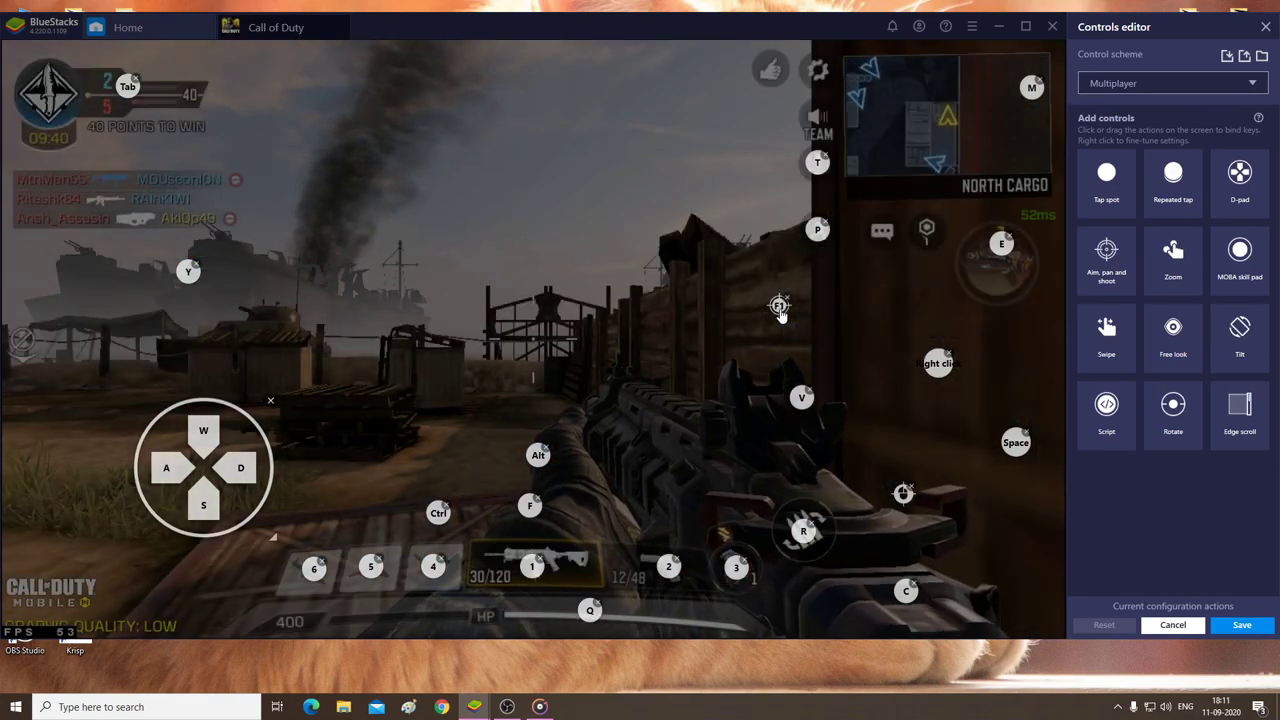
Rebind the F1 aim, pan and shoot control to Middle click and move it slightly upward.
click(779, 306)
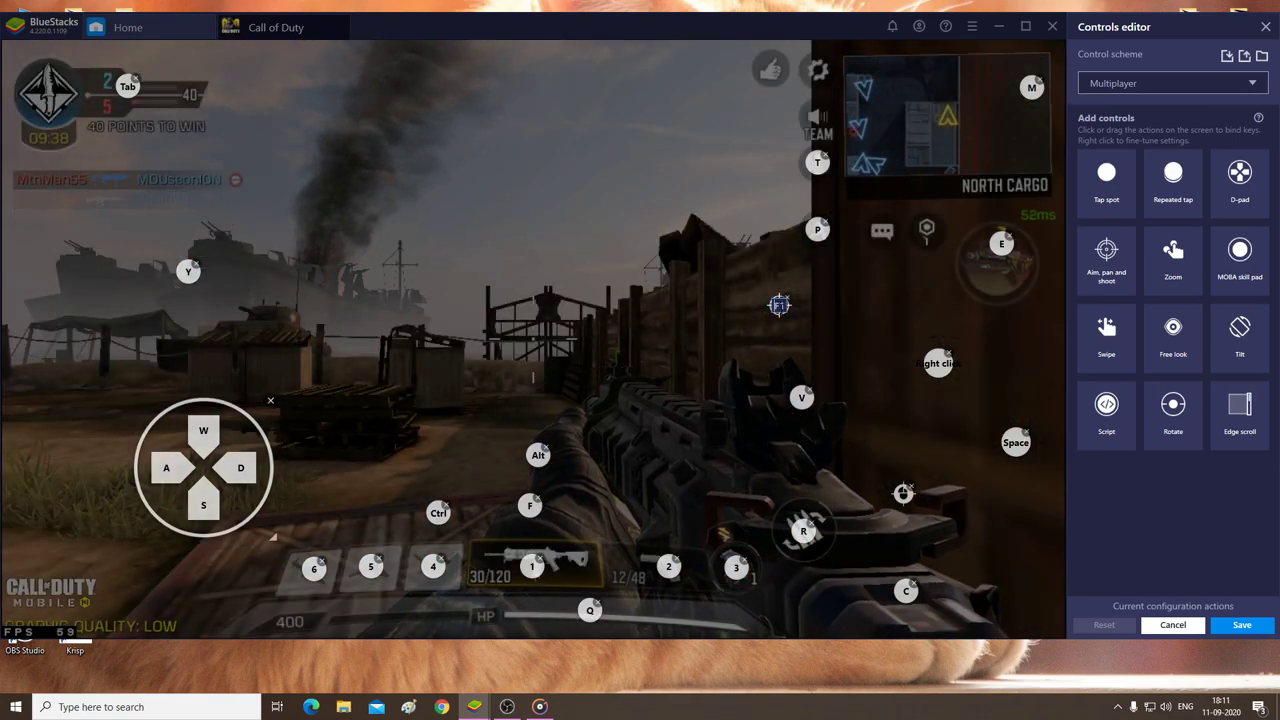
middle_click(795, 314)
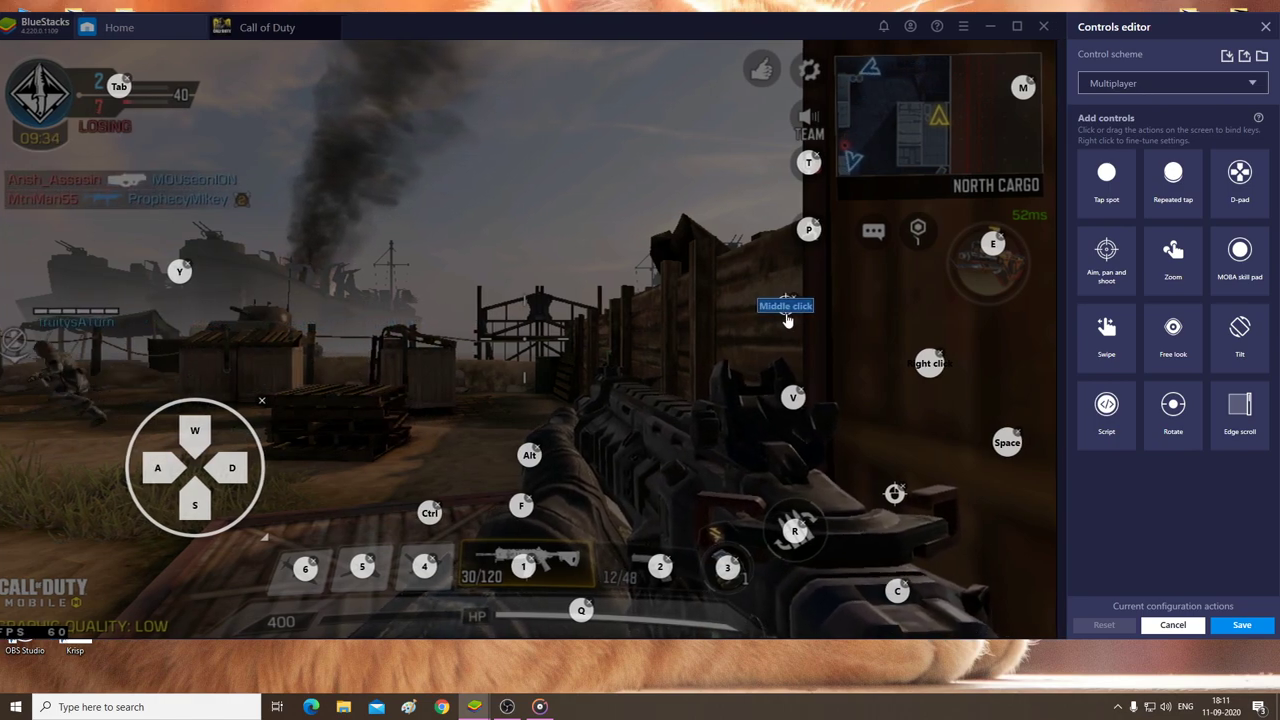
click(798, 323)
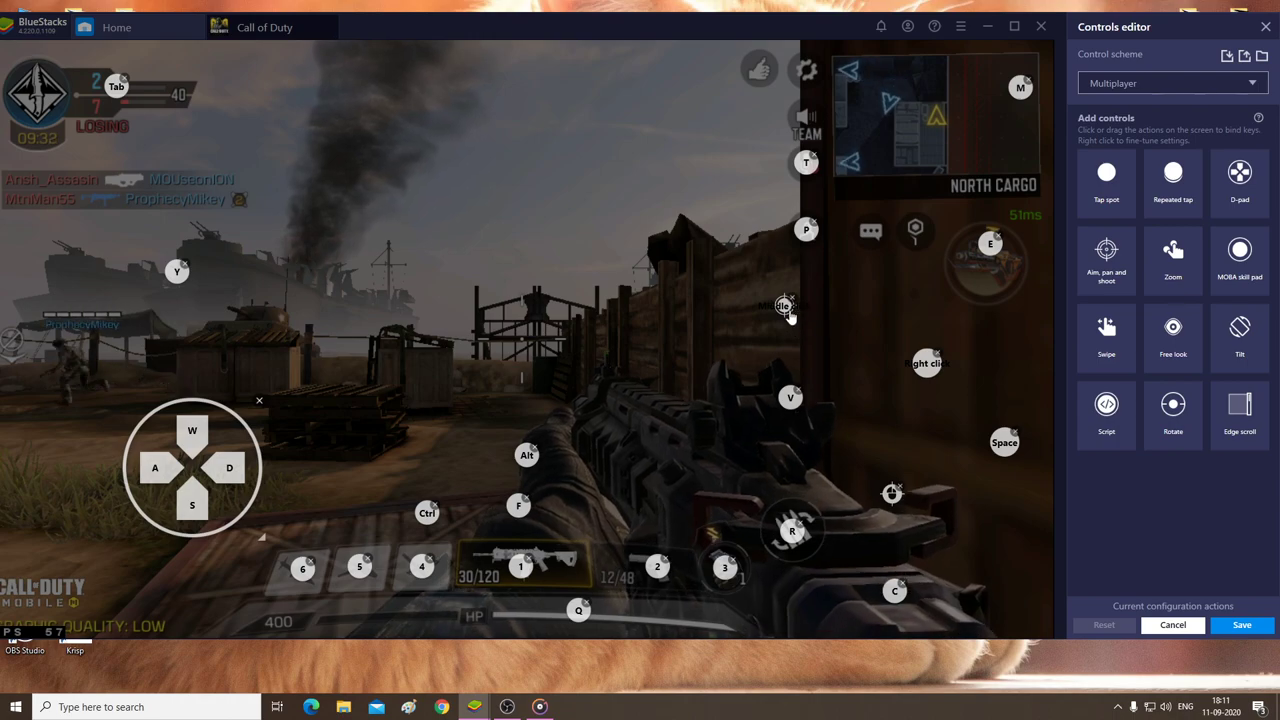
drag(768, 305, 762, 298)
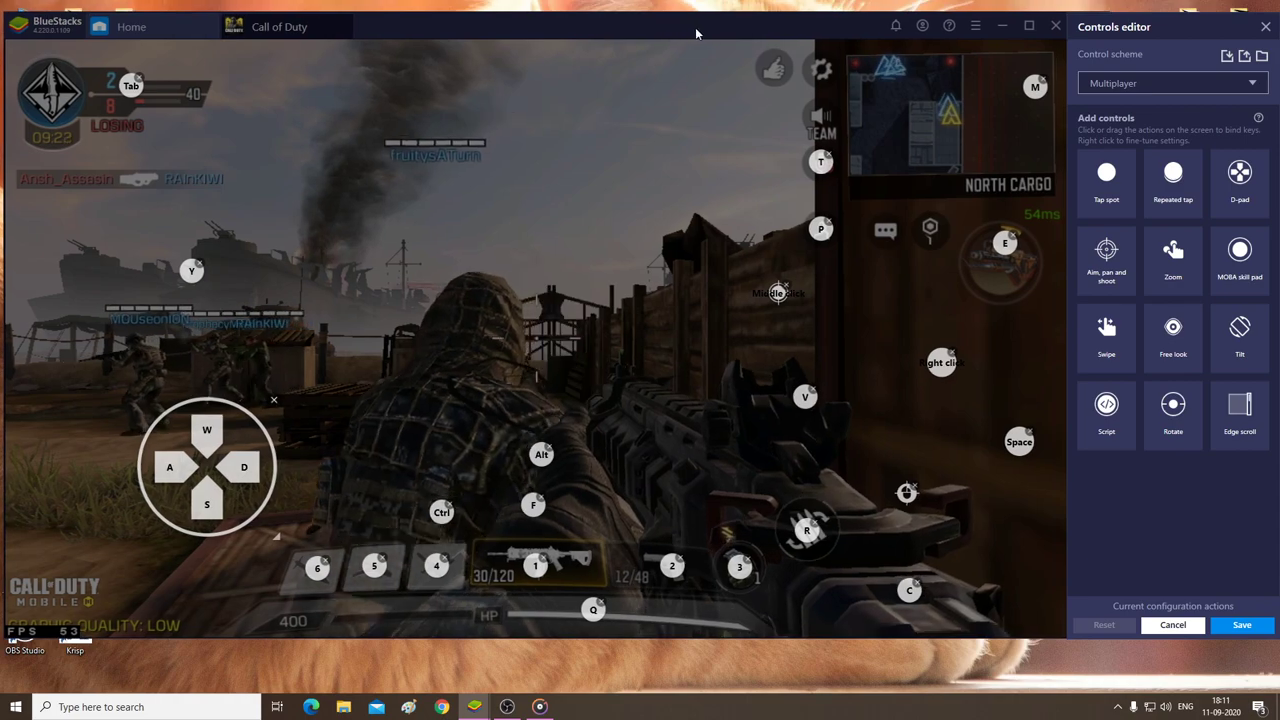
mouse_move(1122, 27)
mouse_down()
mouse_move(1165, 27)
mouse_move(1121, 25)
mouse_up()
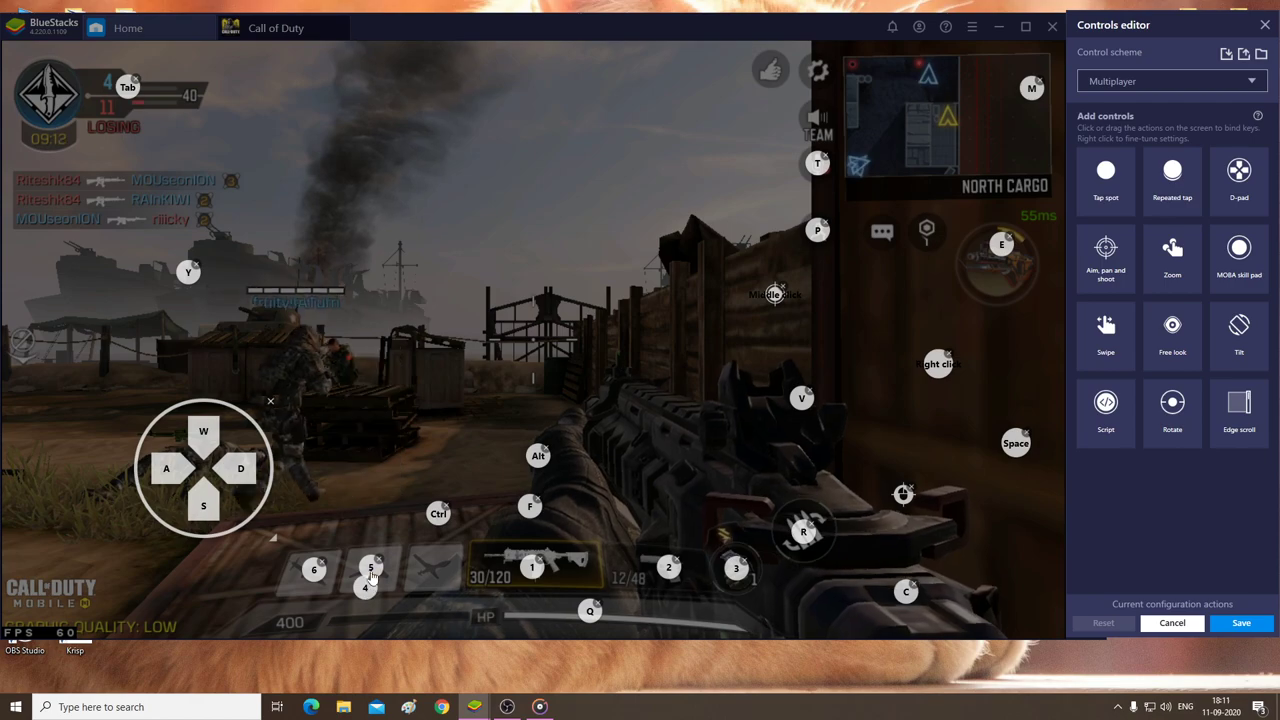
Swap the positions of the 4 and 5 key controls and save the changes to the Multiplayer scheme.
mouse_move(433, 567)
mouse_down()
mouse_move(365, 587)
mouse_move(432, 572)
mouse_move(370, 574)
mouse_up()
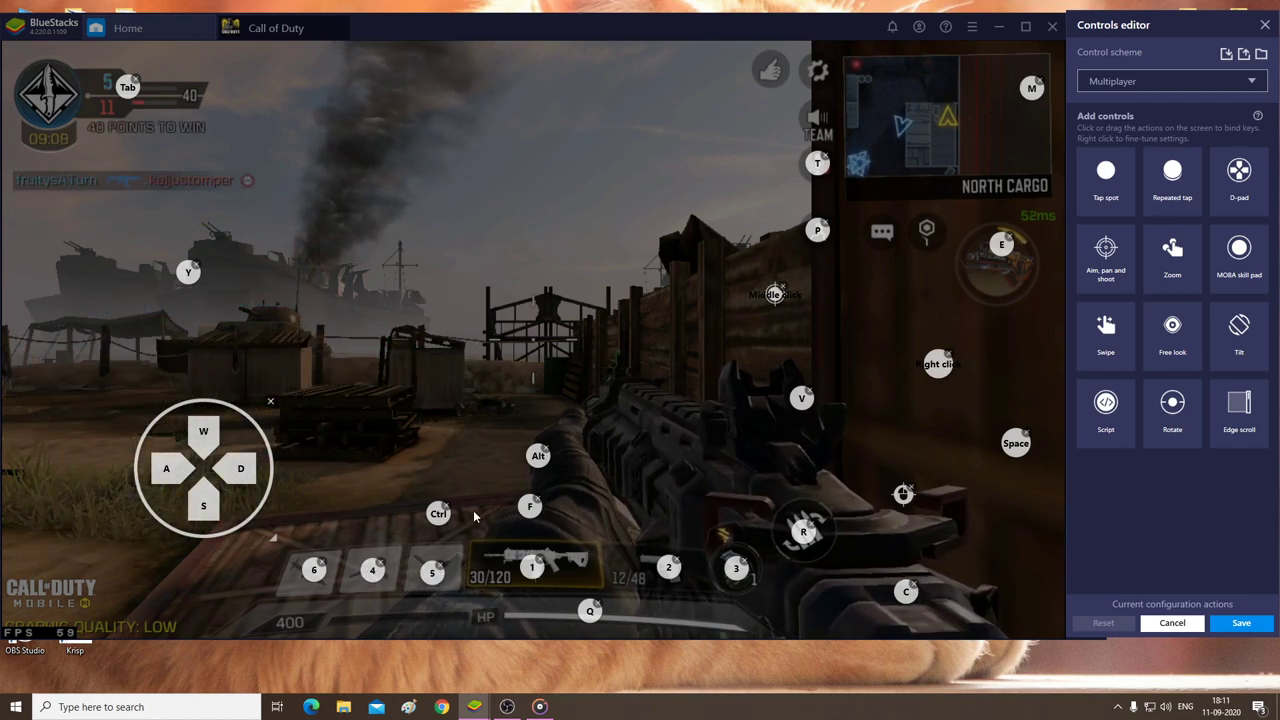
click(1242, 624)
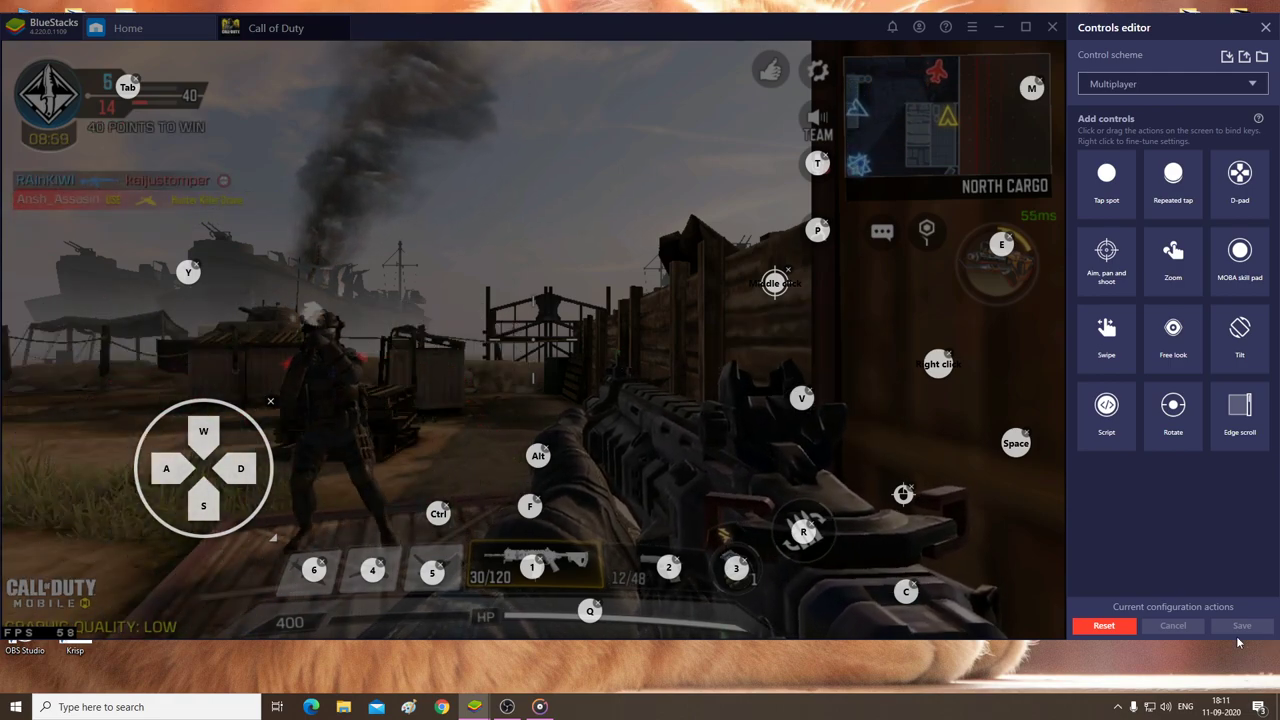
click(814, 174)
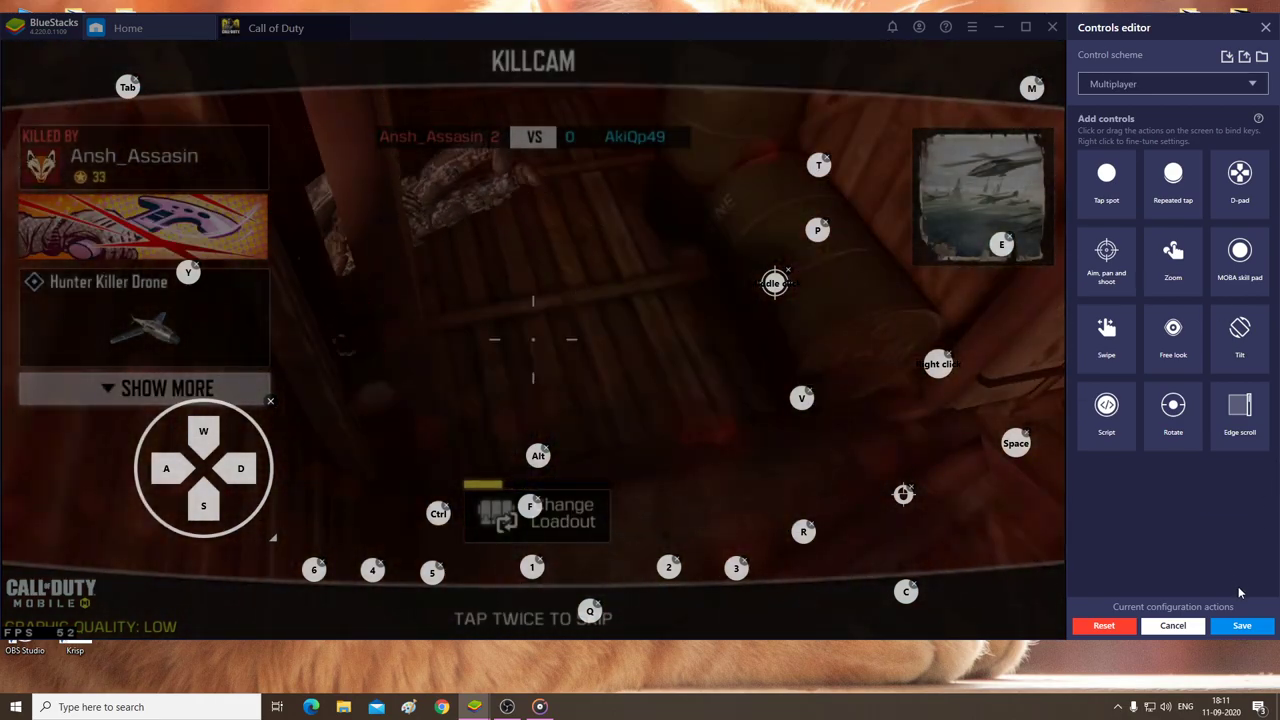
click(1241, 625)
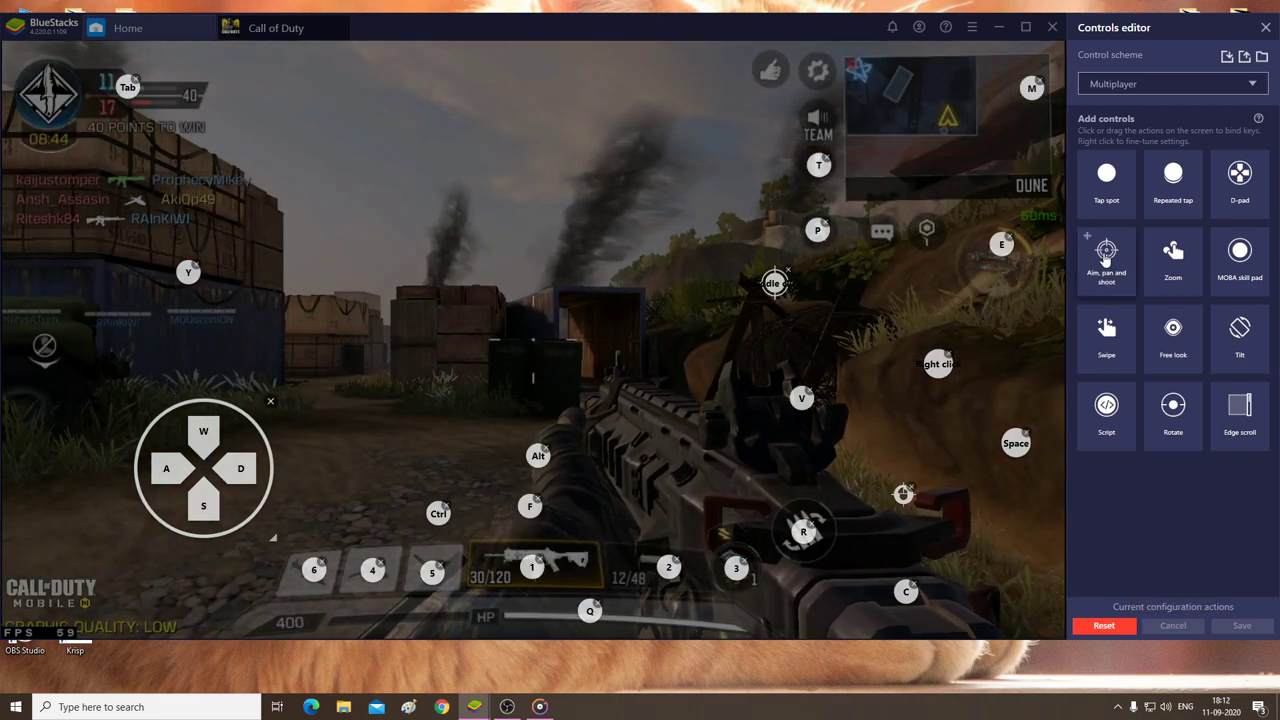
Switch to the Smart control scheme and save it, then select the Multiplayer scheme again.
click(1149, 87)
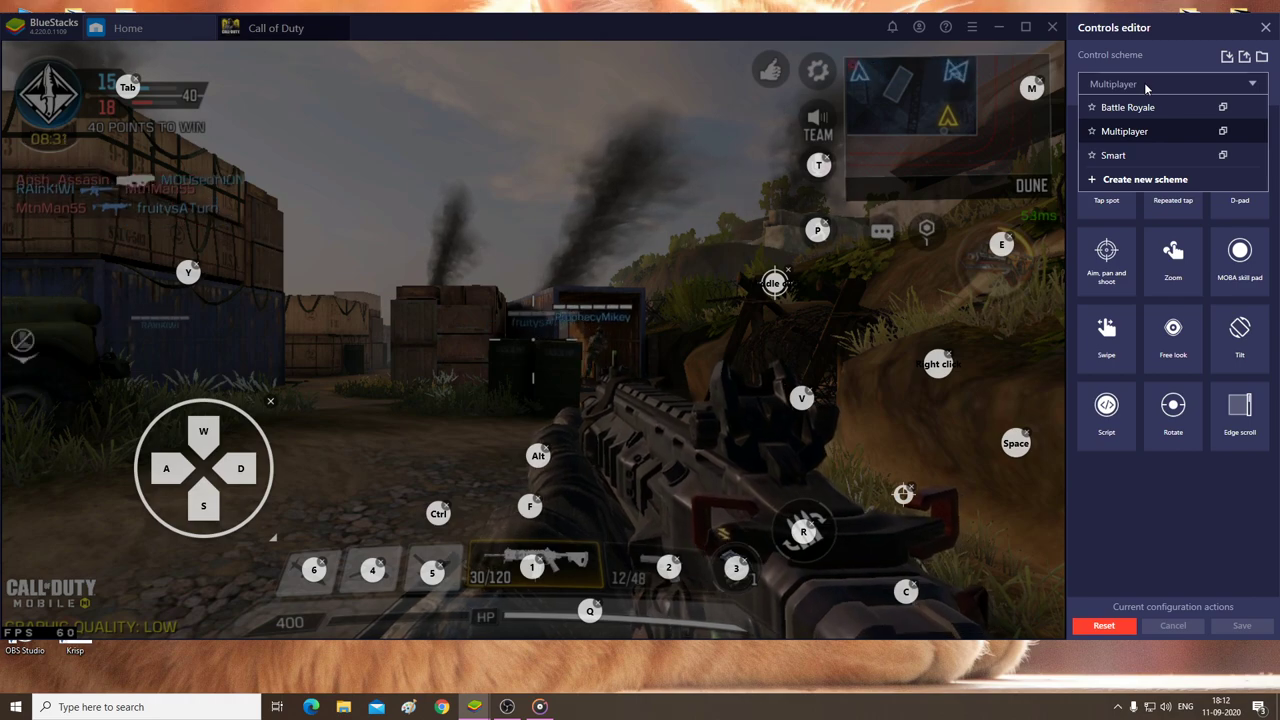
click(1133, 157)
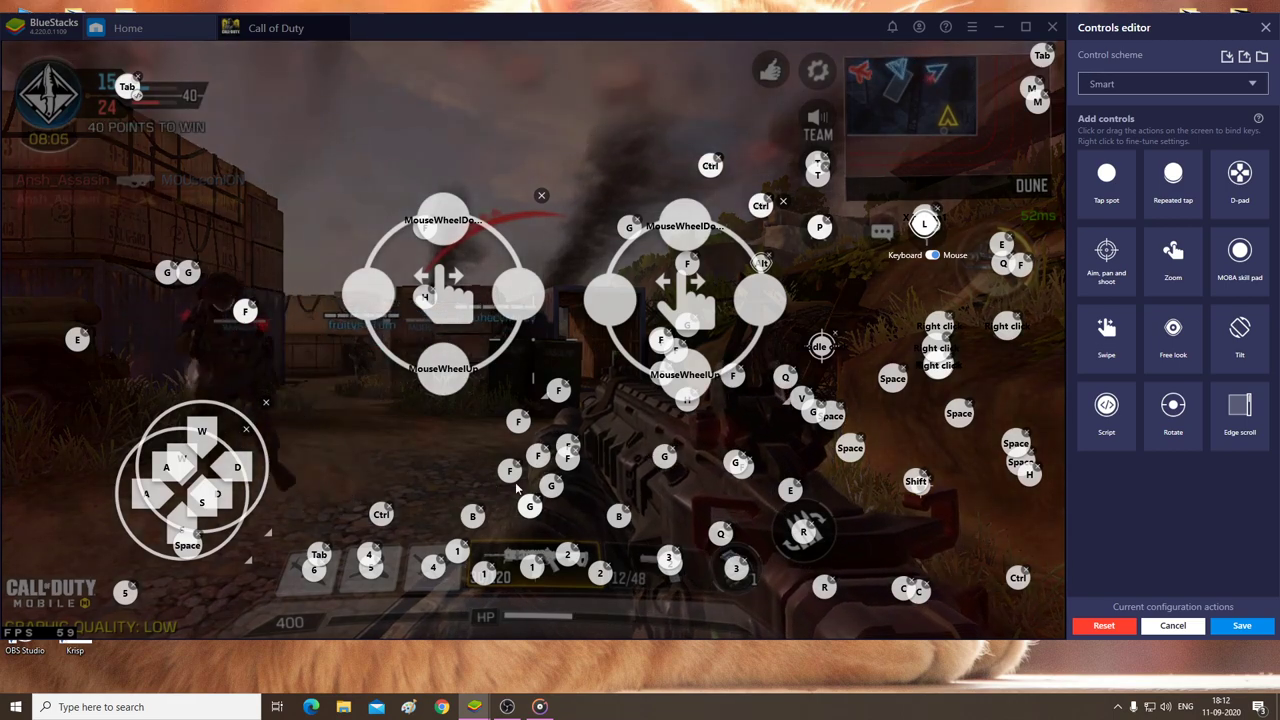
click(1230, 630)
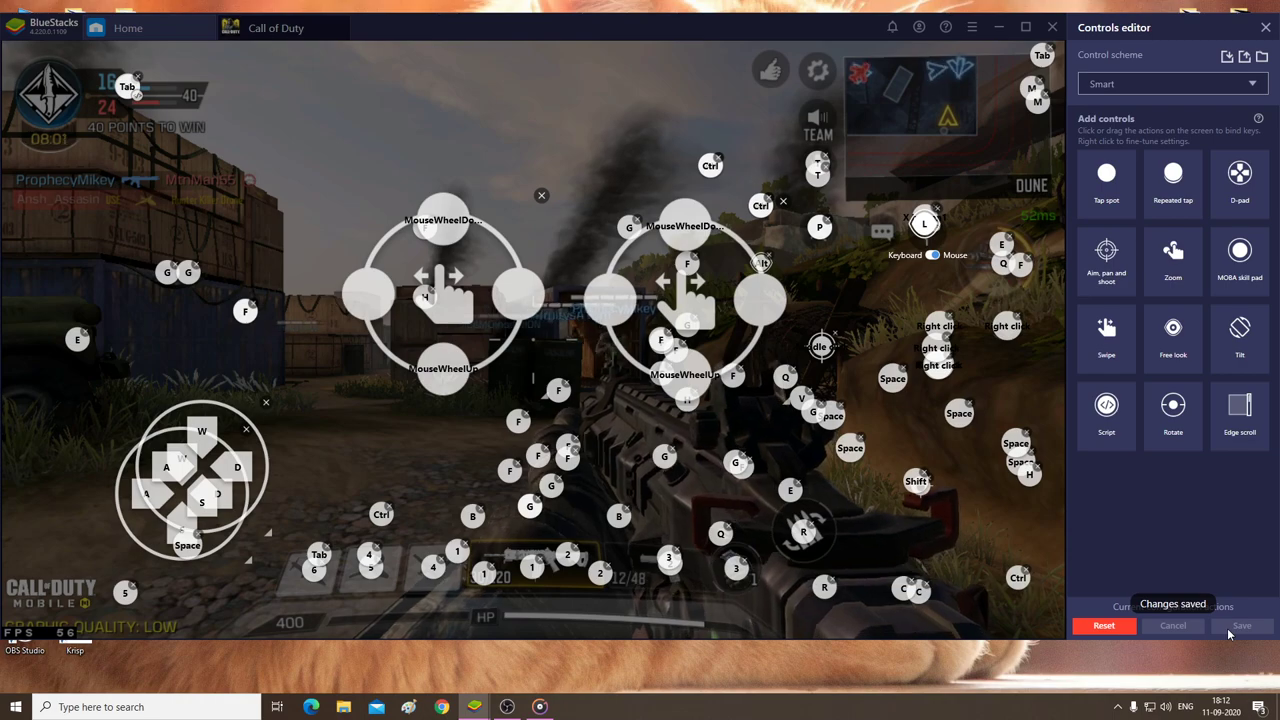
click(1165, 88)
click(1120, 133)
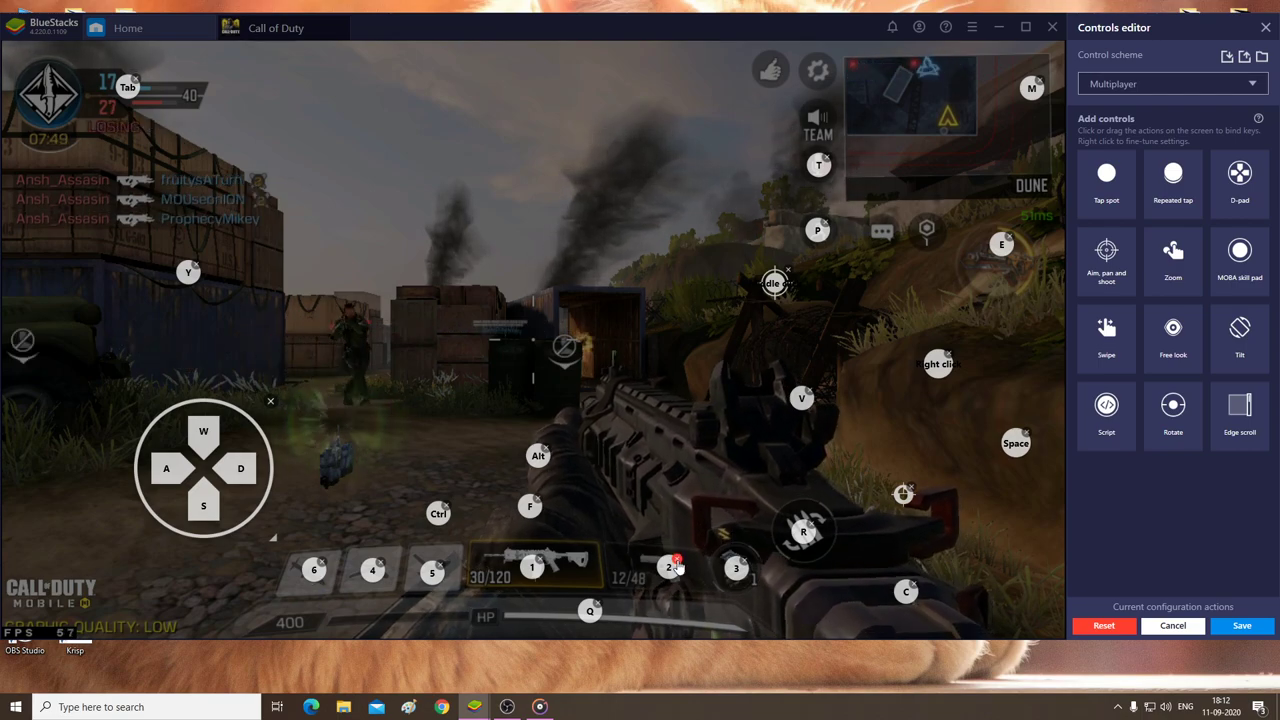
Nudge the 4 key control and reset the Multiplayer scheme to its default controls.
mouse_move(372, 570)
mouse_down()
mouse_move(432, 553)
mouse_move(397, 572)
mouse_move(432, 578)
mouse_move(370, 572)
mouse_up()
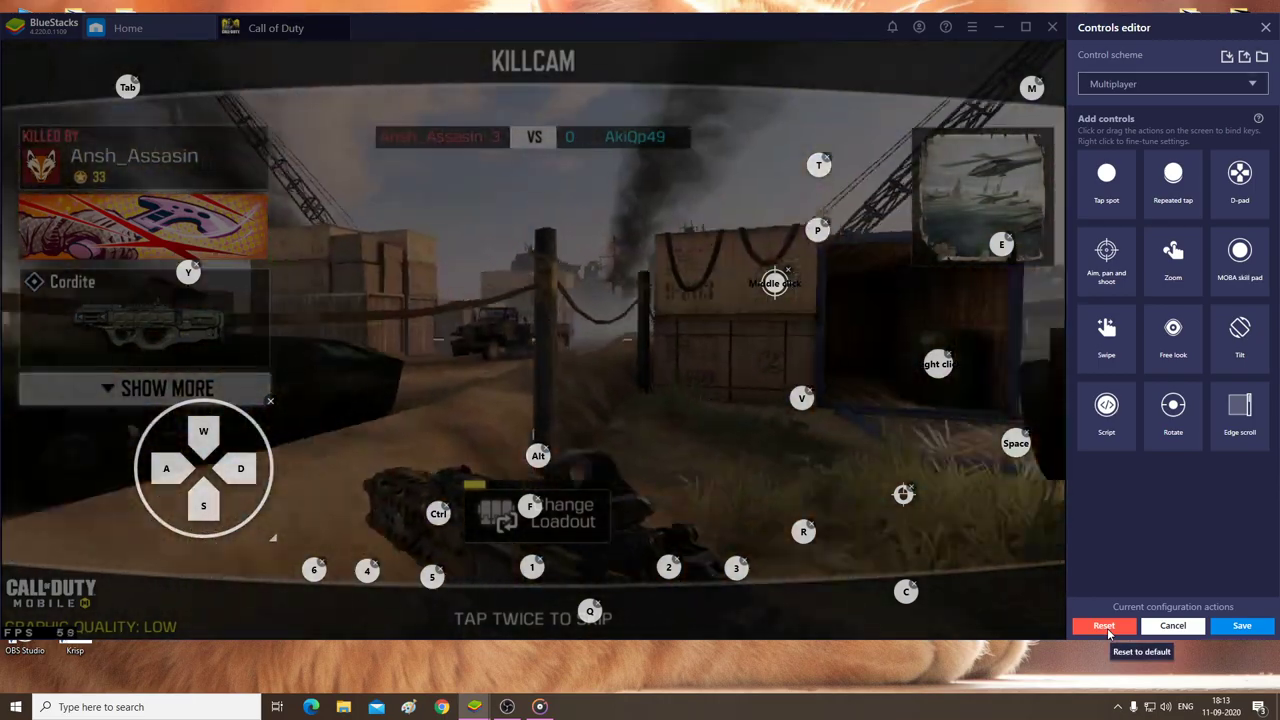
click(1106, 627)
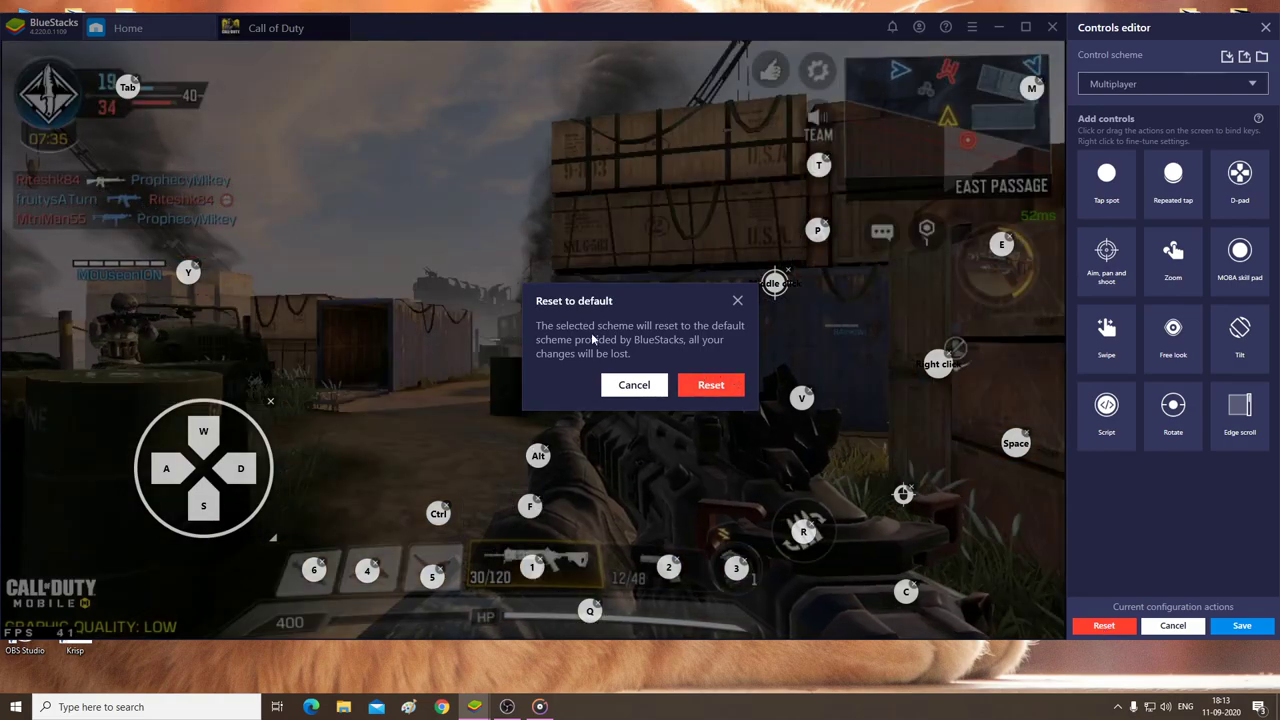
click(710, 384)
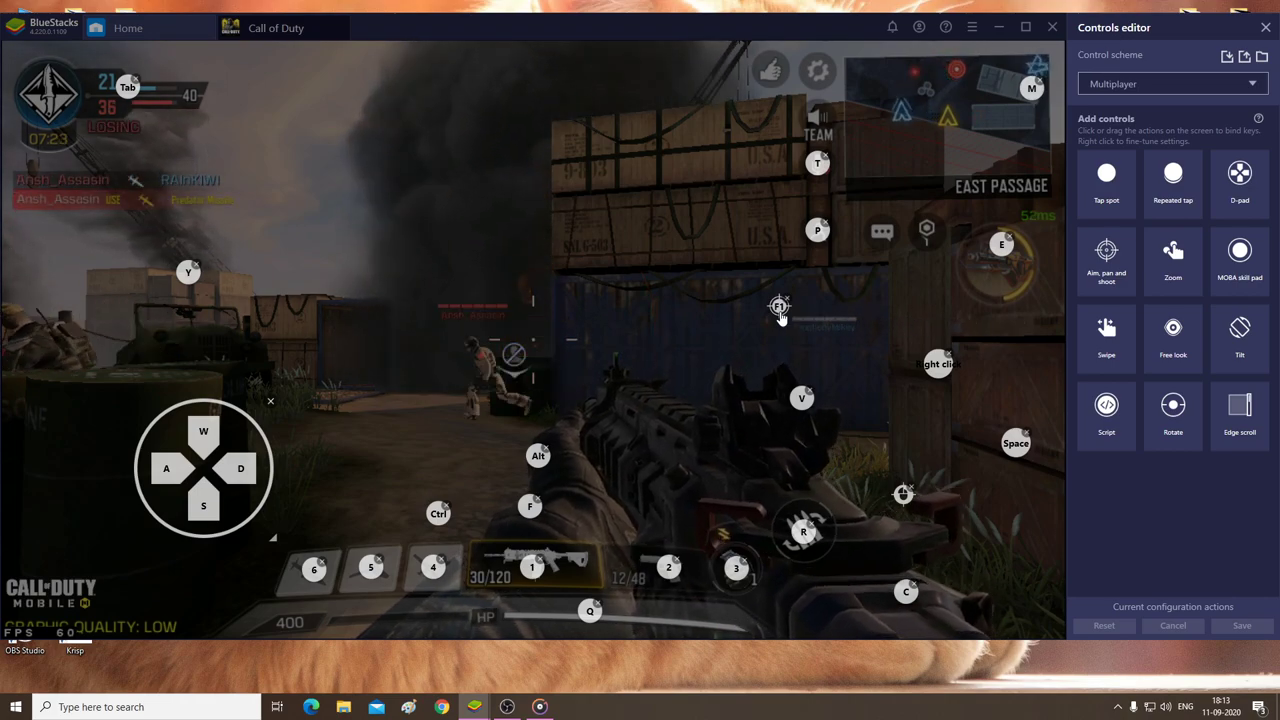
Rebind the F1 aim, pan and shoot control to Middle click, save the Multiplayer scheme and close the controls editor.
click(780, 310)
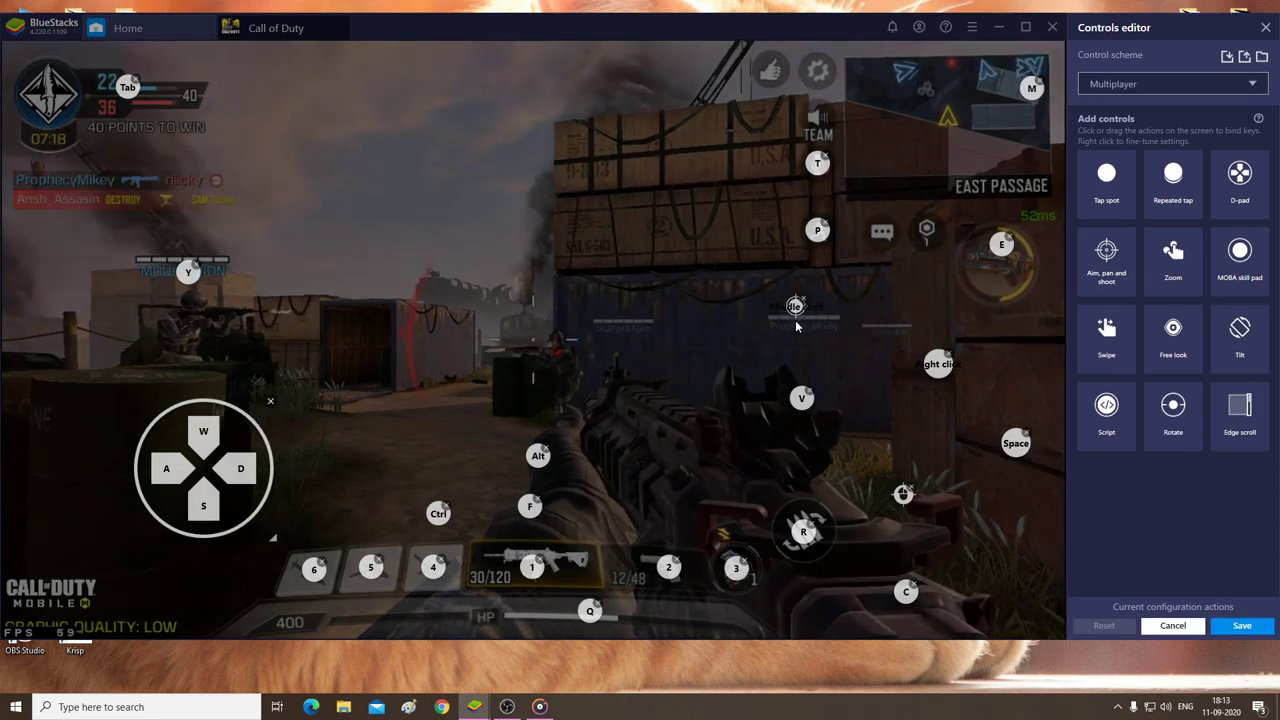
click(1241, 625)
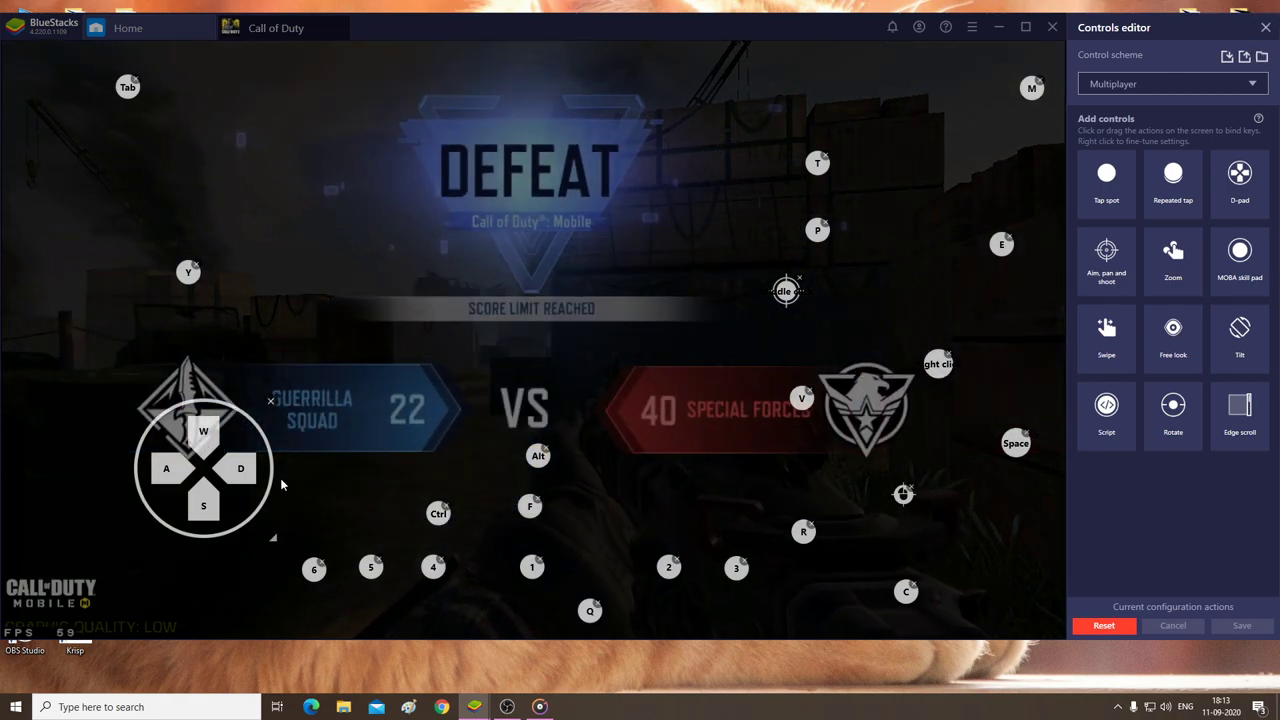
key(w)
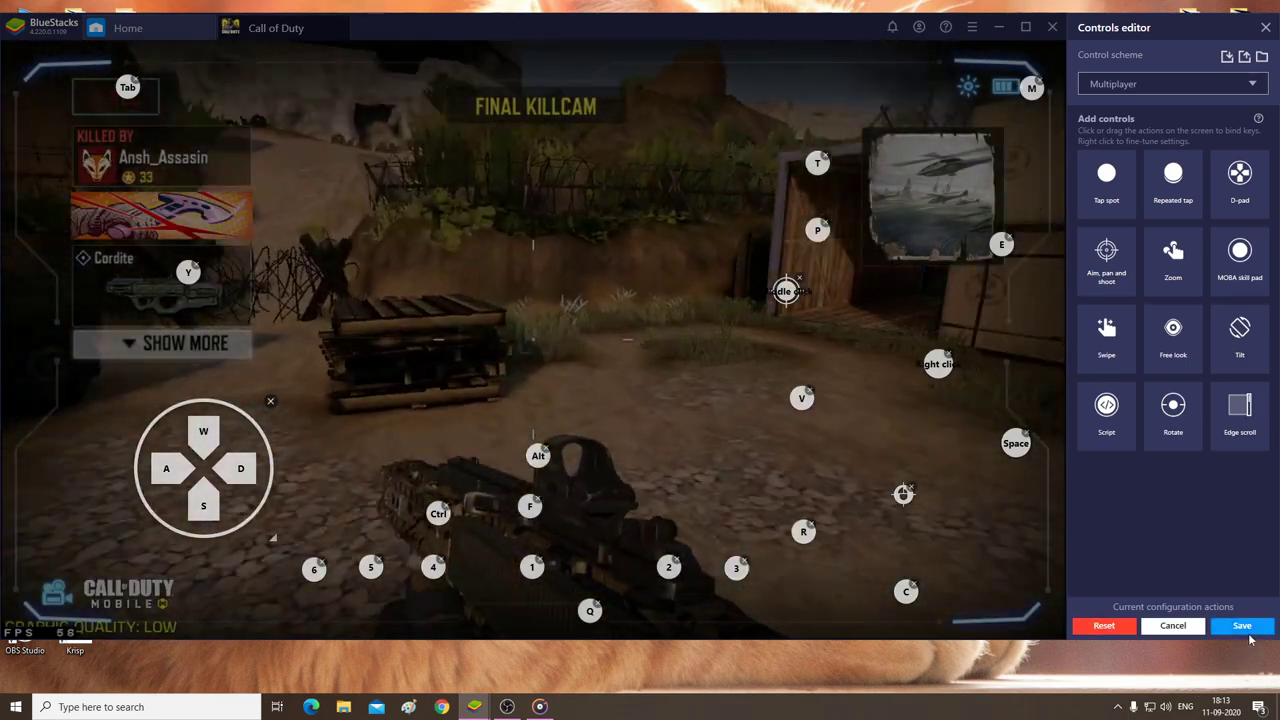
click(1241, 625)
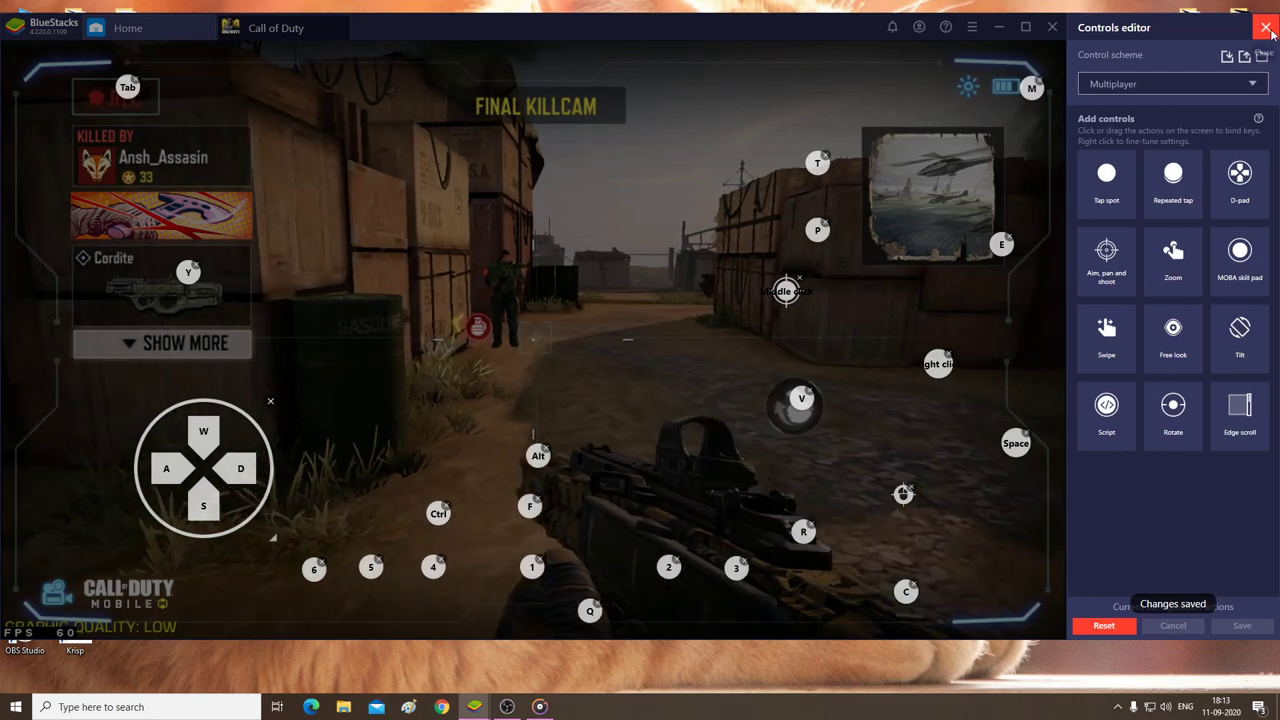
click(1266, 29)
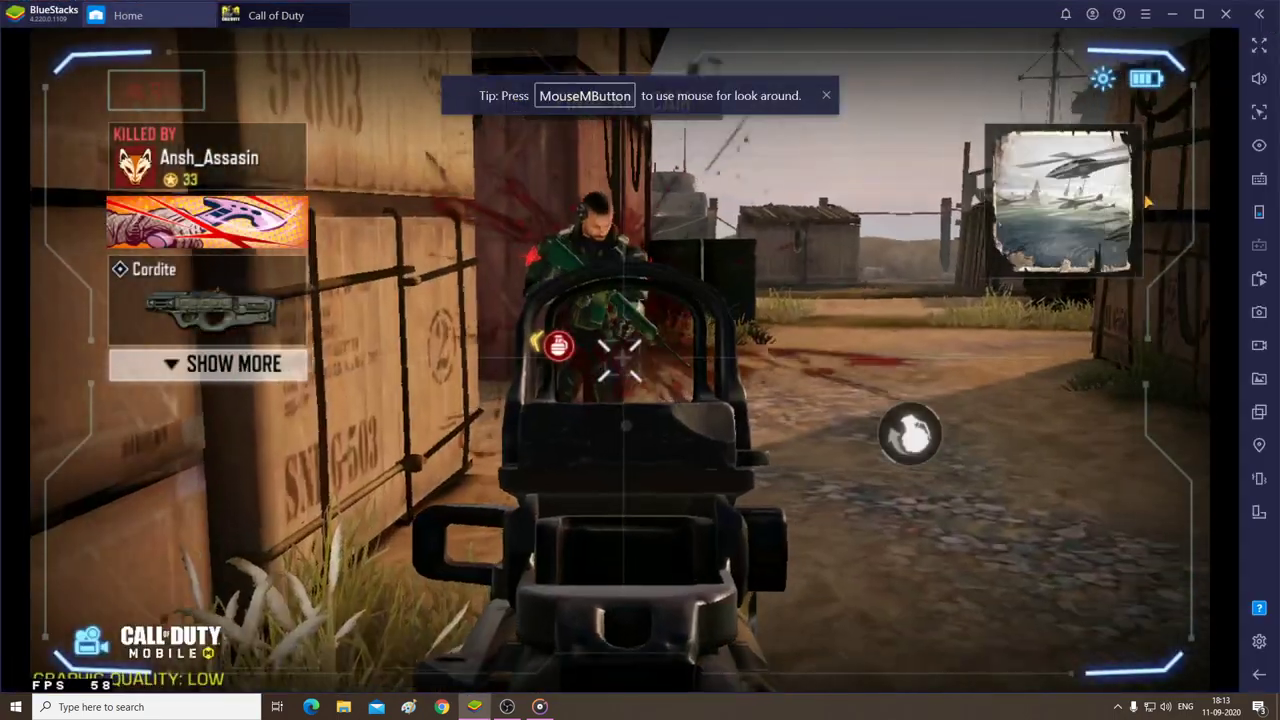